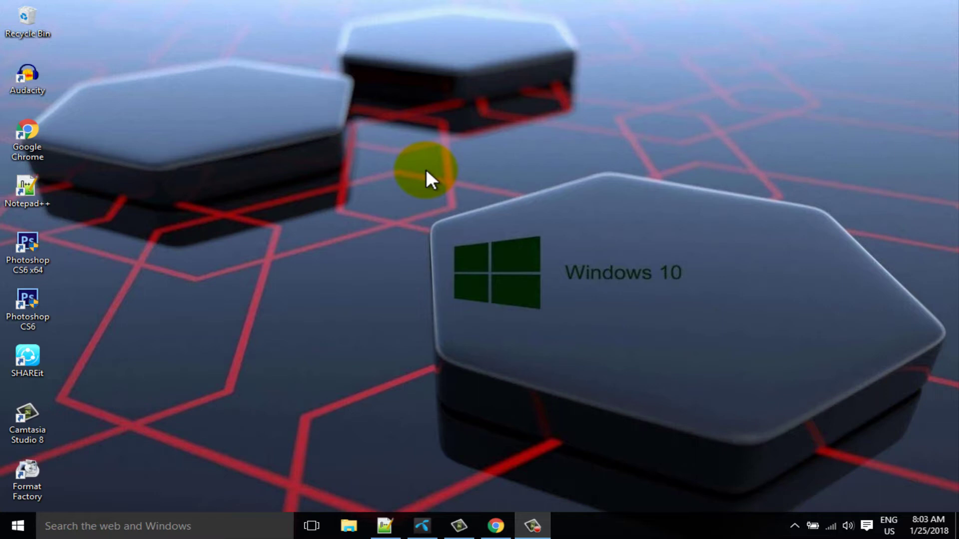
Load the videolan.org homepage in a new Chrome tab
{"action": "left_click", "coordinate": [501, 533]}
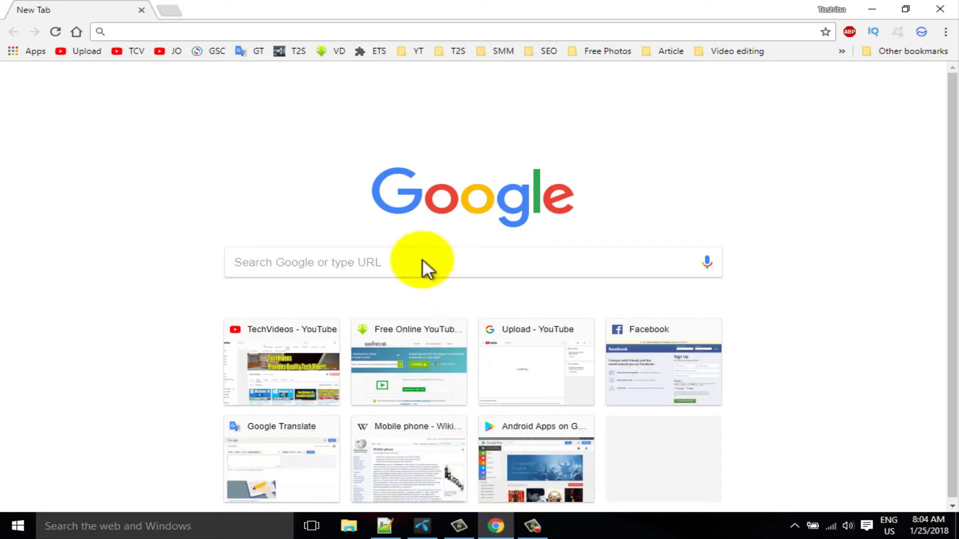
{"action": "left_click", "coordinate": [347, 33]}
{"action": "type", "text": "video"}
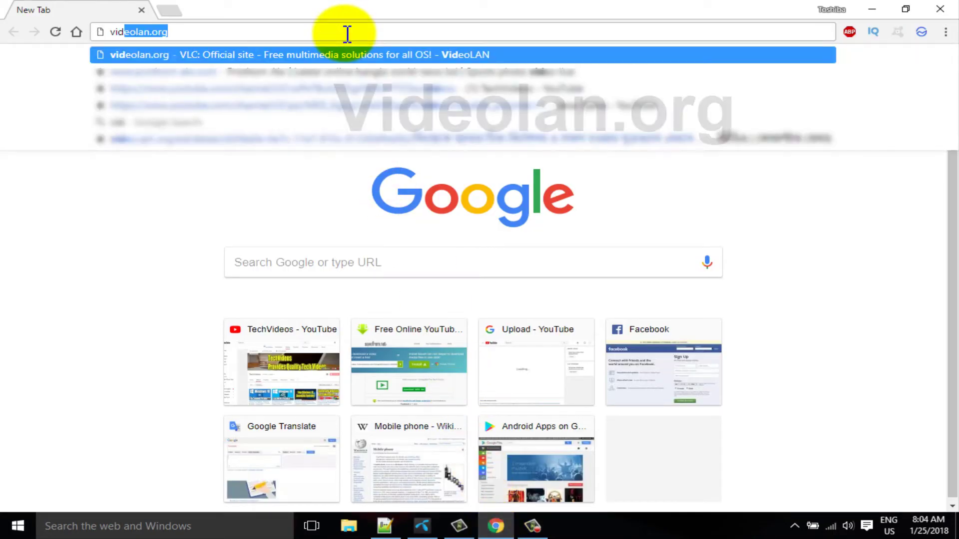
{"action": "key", "text": "BackSpace"}
{"action": "type", "text": "lan."}
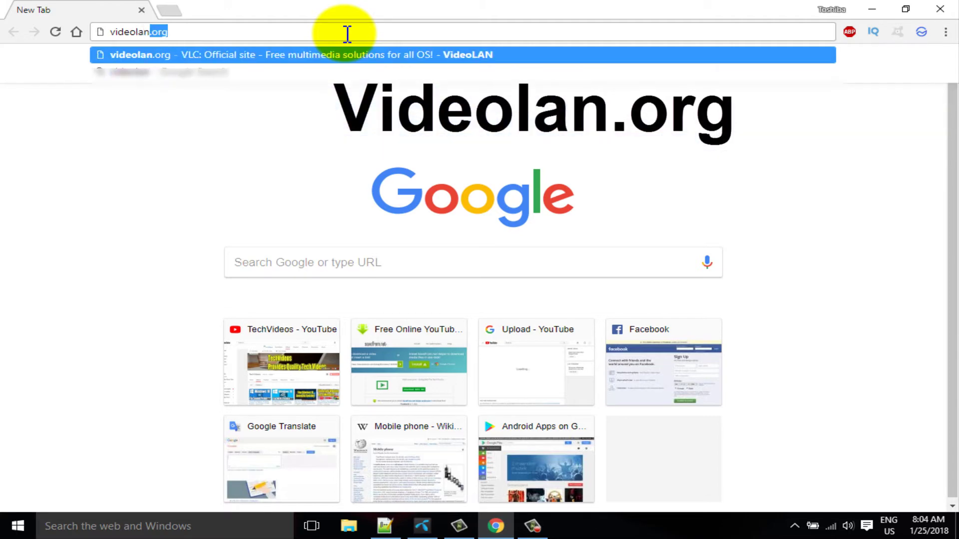
{"action": "type", "text": "org"}
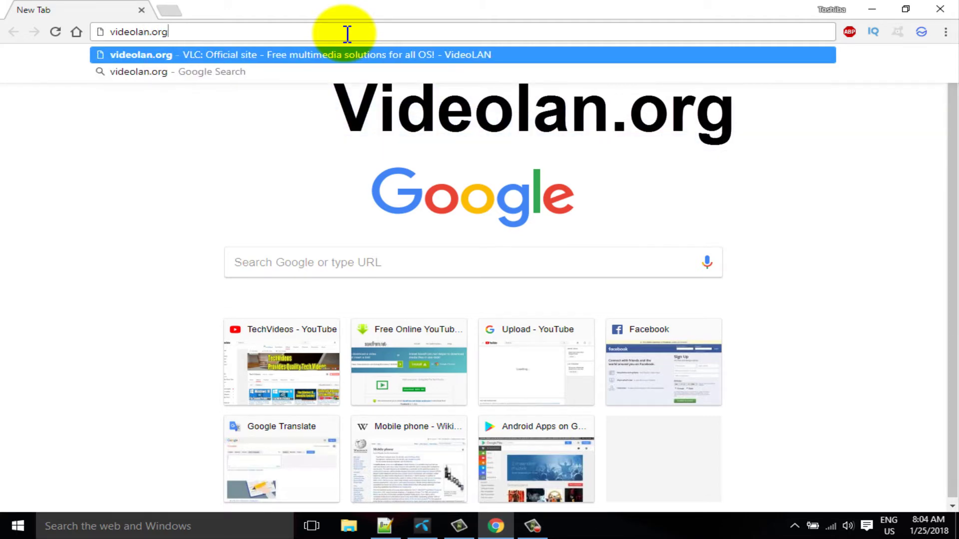
{"action": "key", "text": "Return"}
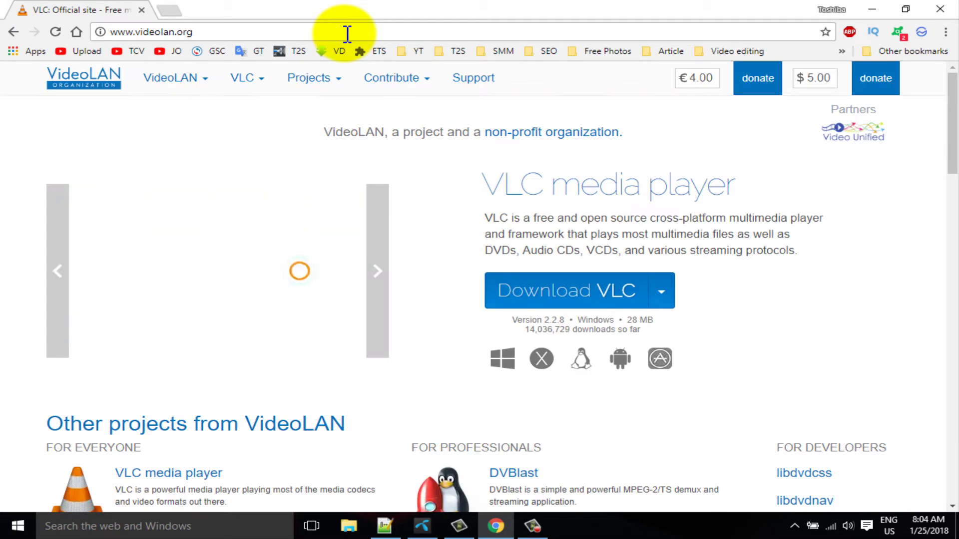
Download the VLC 2.2.8 Windows installer (vlc-2.2.8-win32.exe) and launch it
{"action": "left_click", "coordinate": [580, 296]}
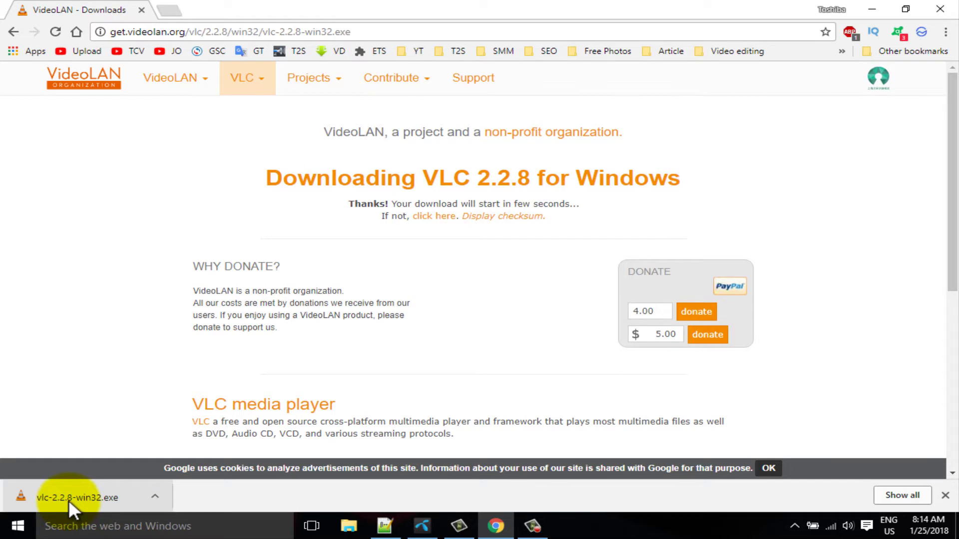
{"action": "left_click", "coordinate": [68, 499]}
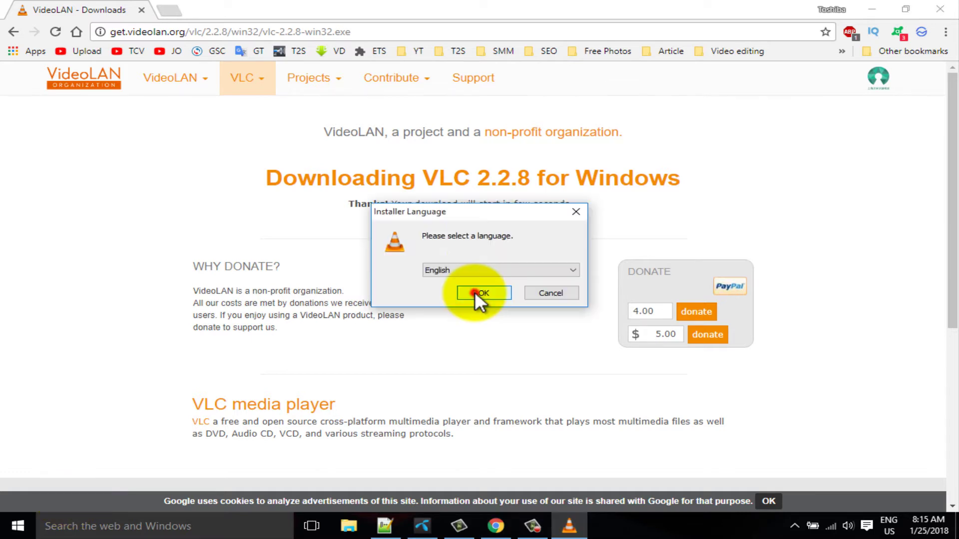
Run VLC setup in English, accepting the license, default components and default install location
{"action": "left_click", "coordinate": [474, 292]}
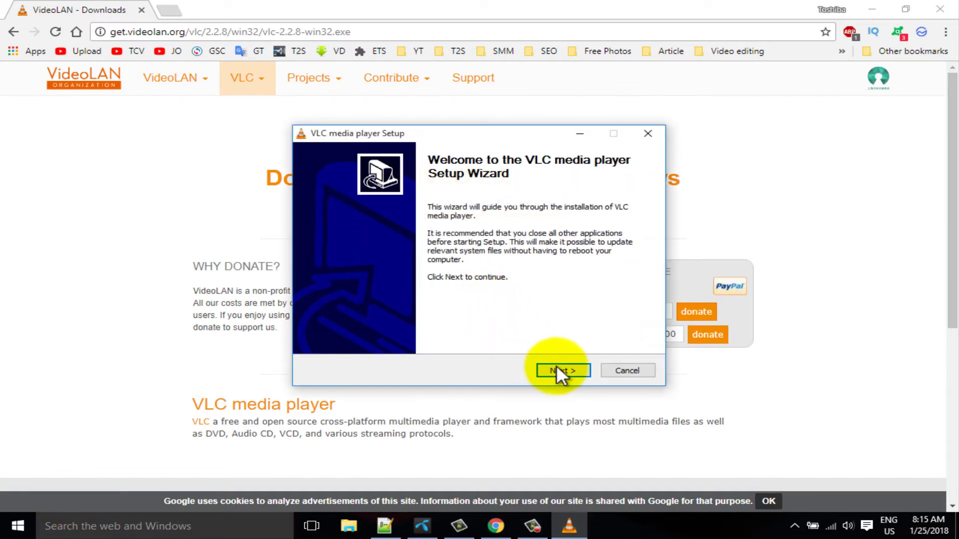
{"action": "left_click", "coordinate": [561, 368]}
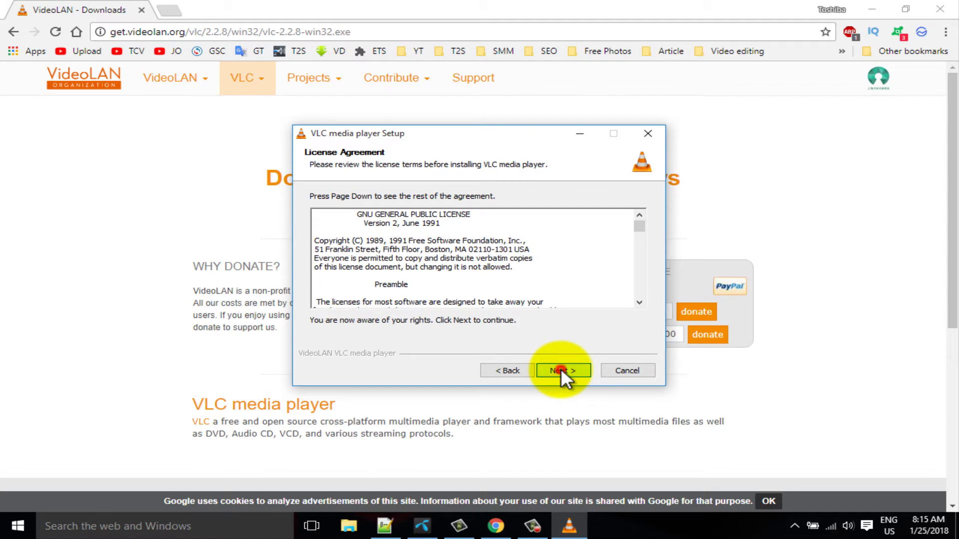
{"action": "left_click", "coordinate": [561, 368]}
{"action": "left_click", "coordinate": [584, 376]}
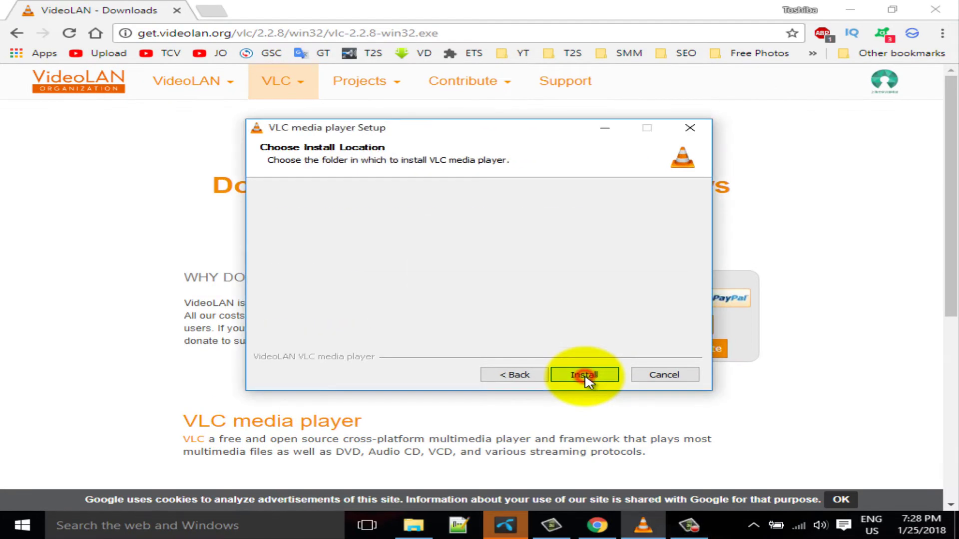
{"action": "left_click", "coordinate": [588, 378]}
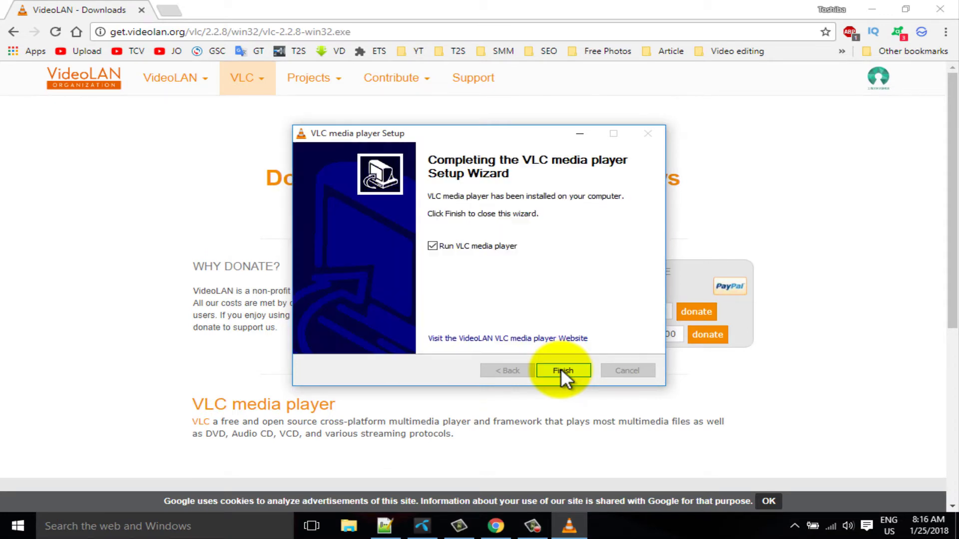
Finish the installer to launch VLC and bring up Media > Convert / Save
{"action": "left_click", "coordinate": [562, 371]}
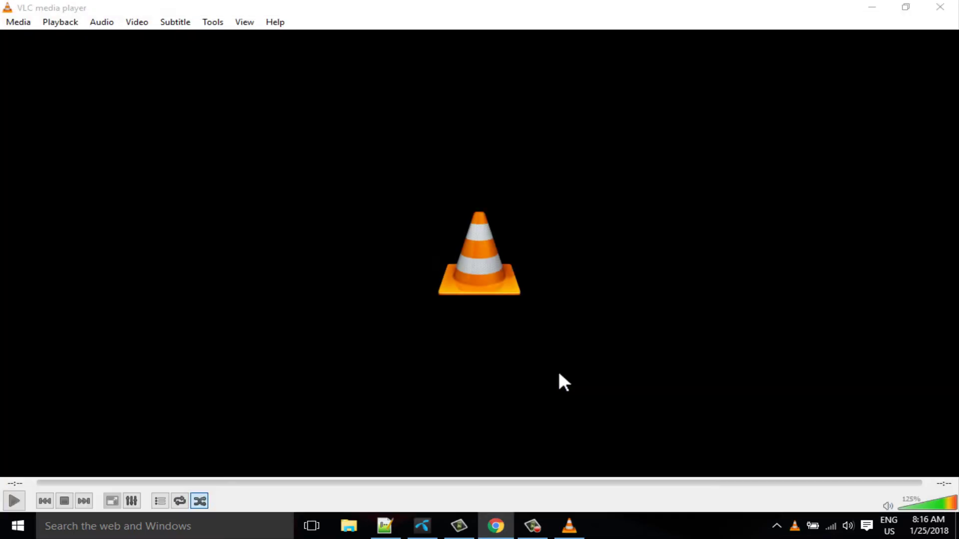
{"action": "left_click", "coordinate": [20, 23]}
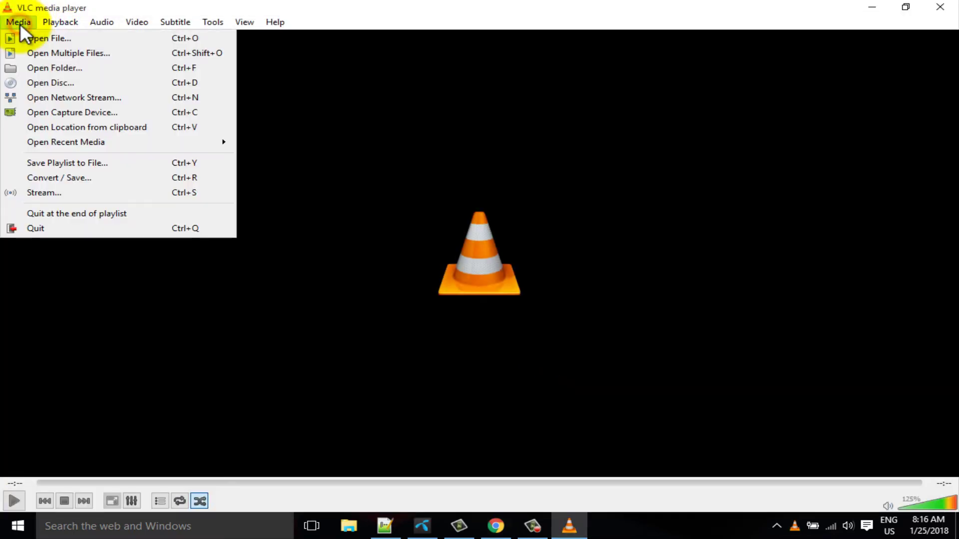
{"action": "left_click", "coordinate": [56, 179]}
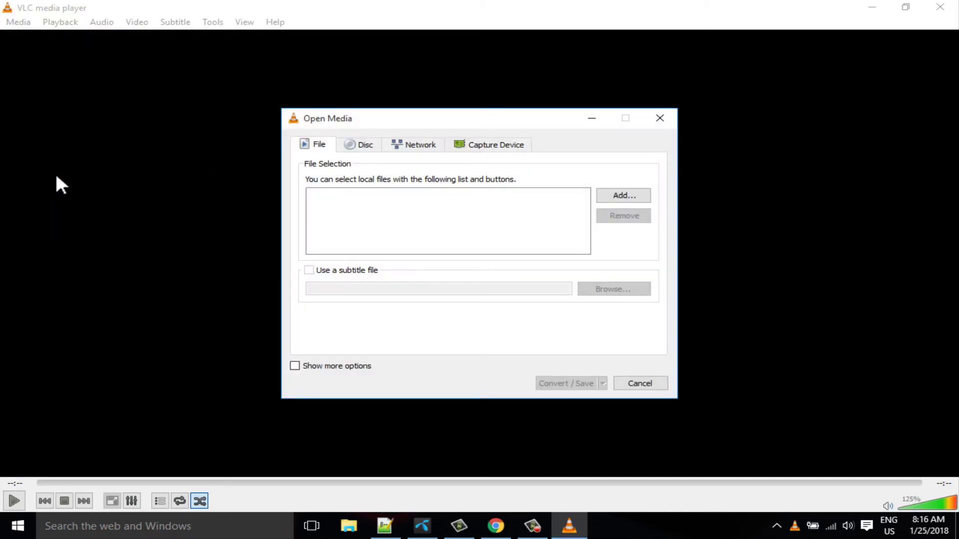
Set the Capture Device mode to Desktop with a frame rate of 10.00 f/s
{"action": "left_click", "coordinate": [496, 143]}
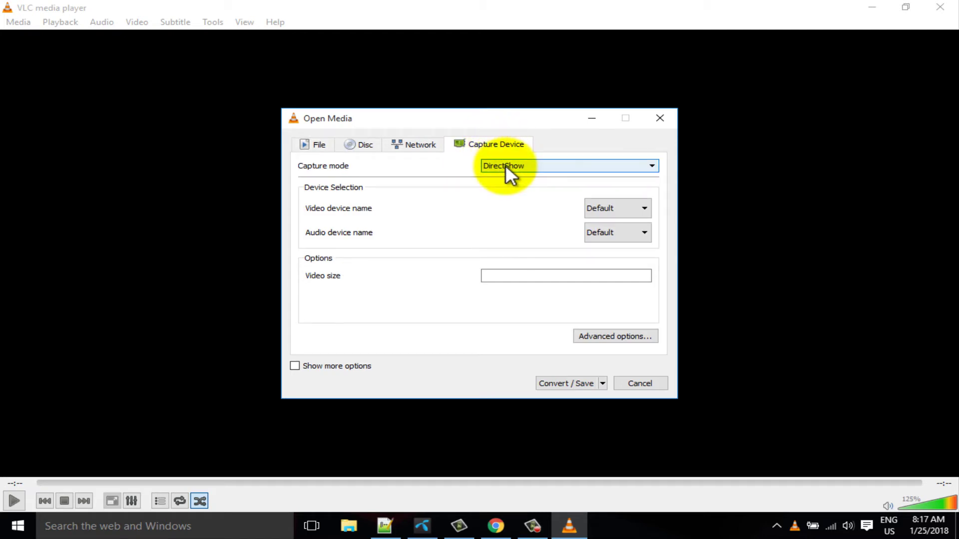
{"action": "left_click", "coordinate": [506, 165]}
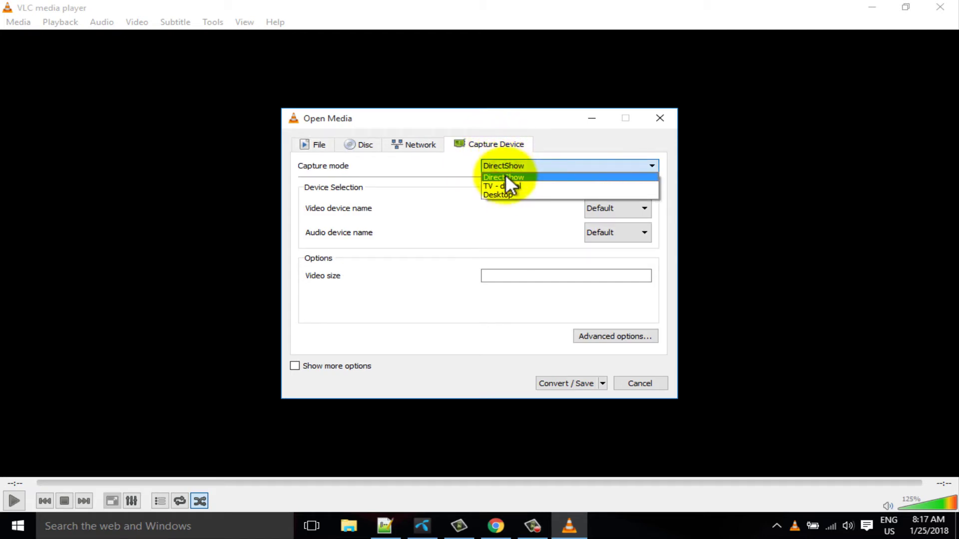
{"action": "left_click", "coordinate": [500, 192]}
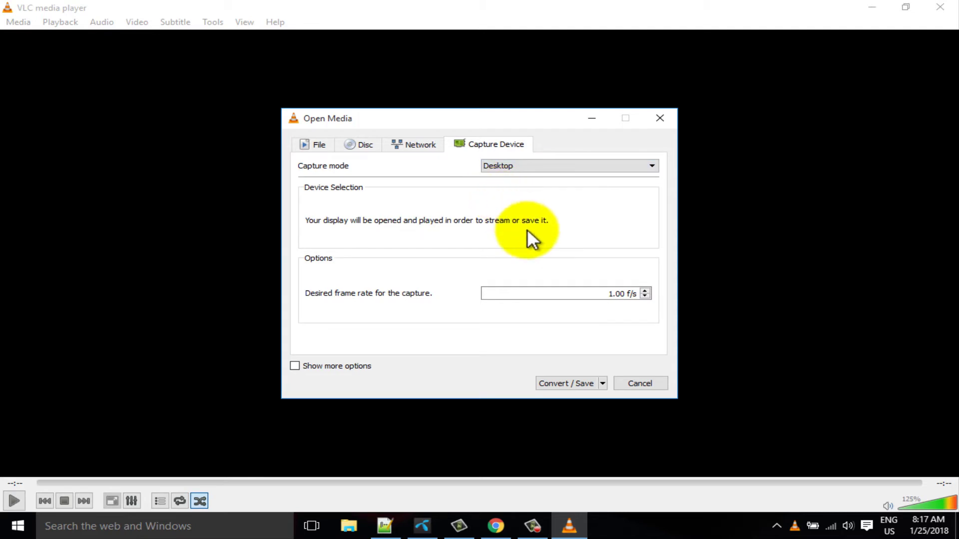
{"action": "left_click", "coordinate": [644, 291]}
{"action": "left_click", "coordinate": [644, 291]}
{"action": "left_click", "coordinate": [643, 291]}
{"action": "left_click", "coordinate": [643, 291]}
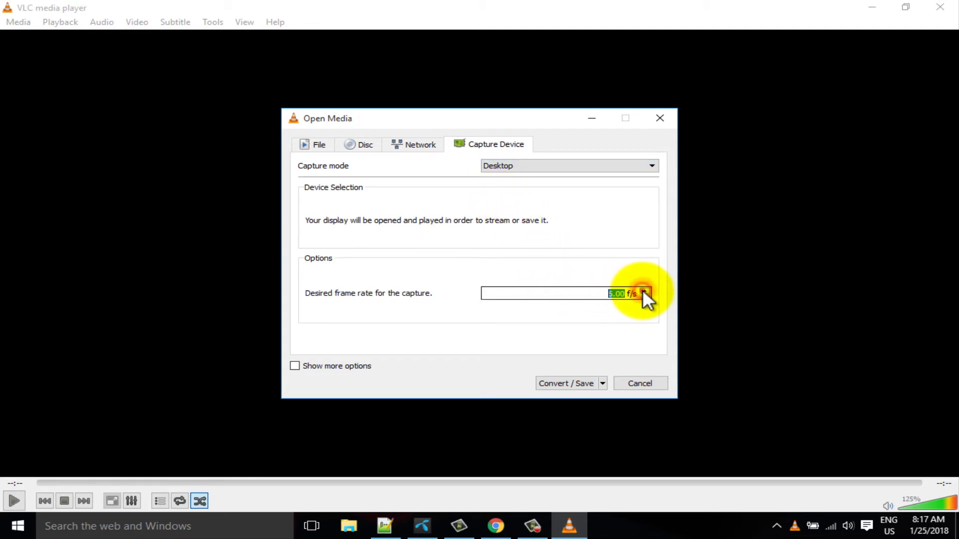
{"action": "left_click", "coordinate": [643, 290]}
{"action": "left_click", "coordinate": [643, 291]}
{"action": "left_click", "coordinate": [643, 290]}
{"action": "left_click", "coordinate": [643, 290]}
Start a new conversion profile using the MP4/MOV container
{"action": "left_click", "coordinate": [576, 382]}
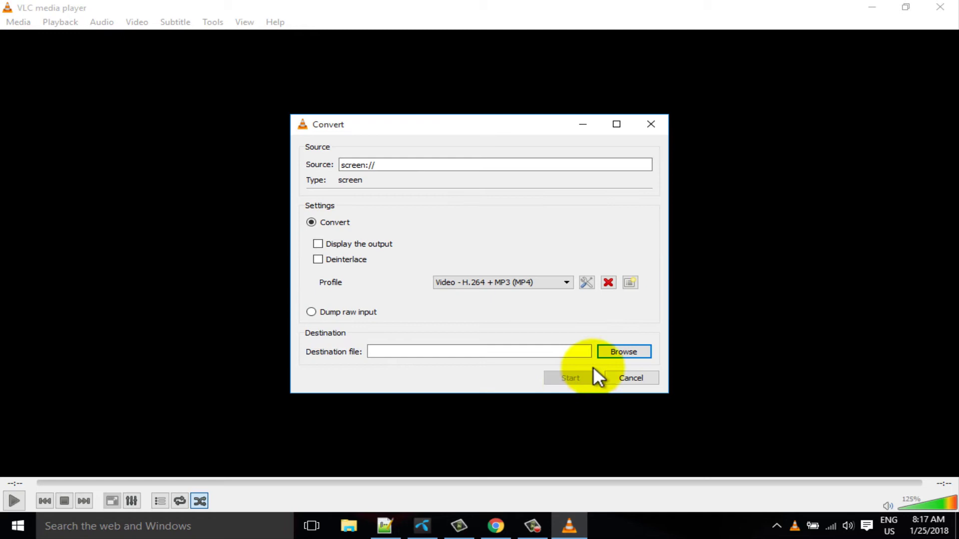
{"action": "left_click", "coordinate": [629, 283]}
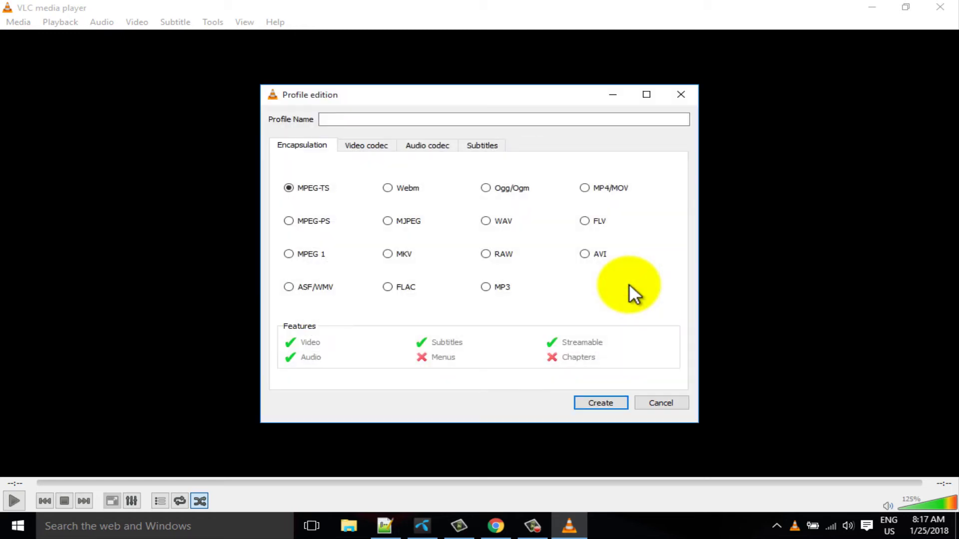
{"action": "left_click", "coordinate": [584, 188]}
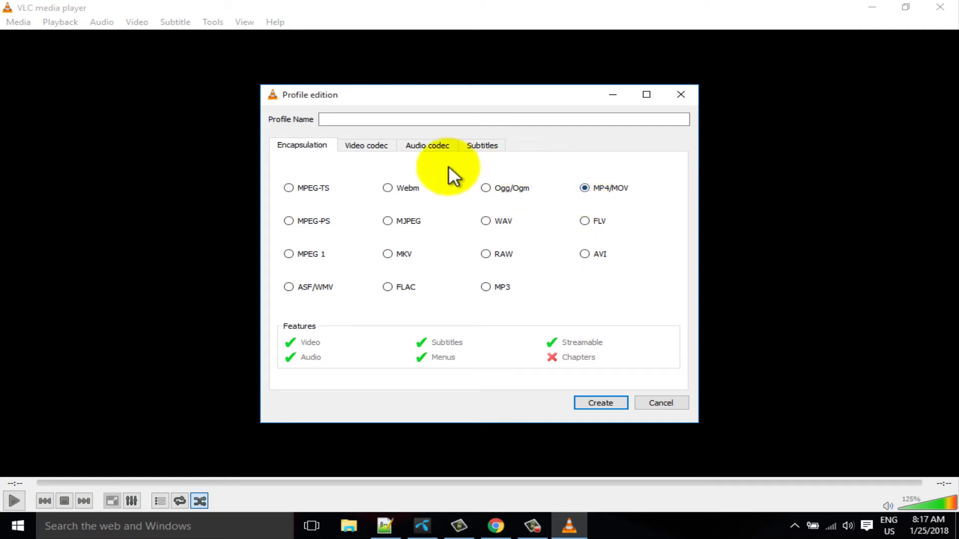
Enable video with the H-265 codec and begin naming the profile 'test'
{"action": "left_click", "coordinate": [377, 140]}
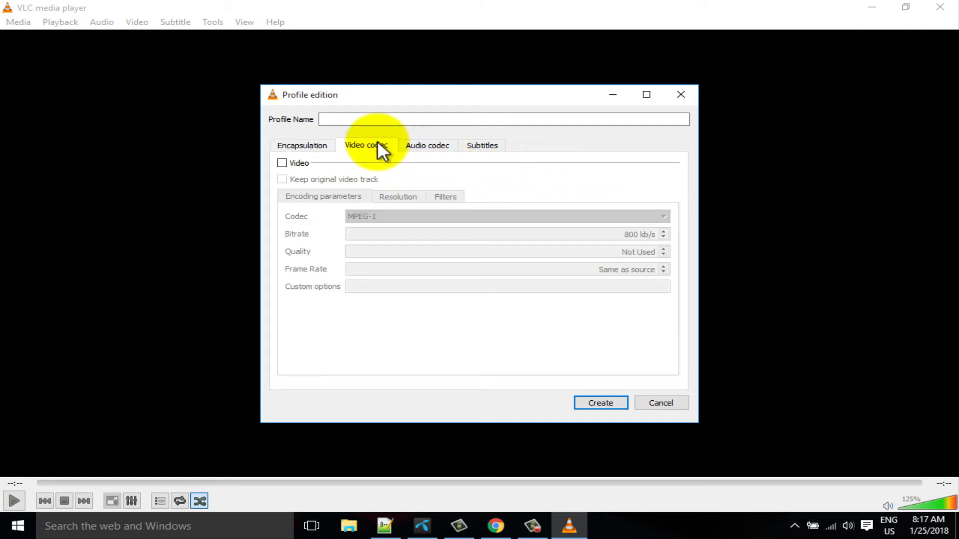
{"action": "left_click", "coordinate": [282, 164]}
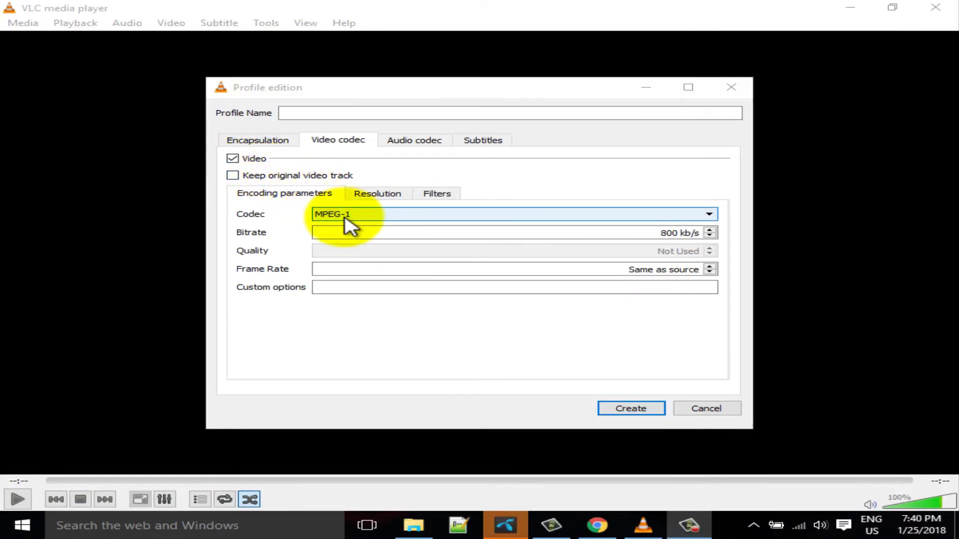
{"action": "left_click", "coordinate": [345, 215]}
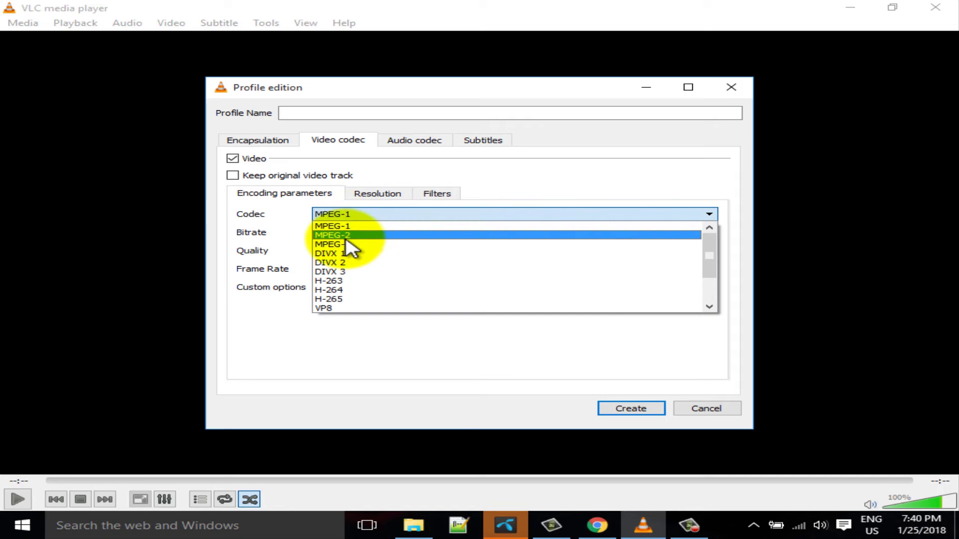
{"action": "left_click", "coordinate": [336, 281]}
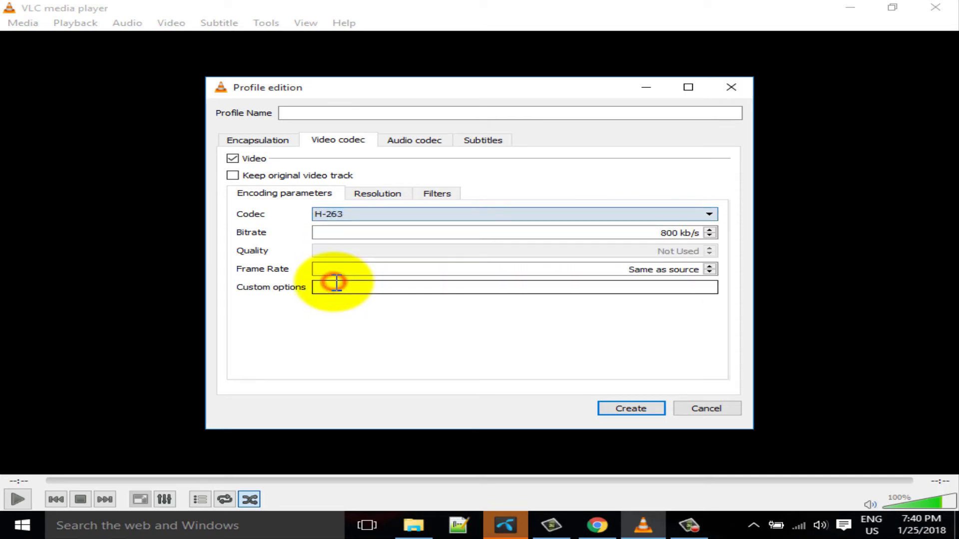
{"action": "left_click", "coordinate": [302, 113]}
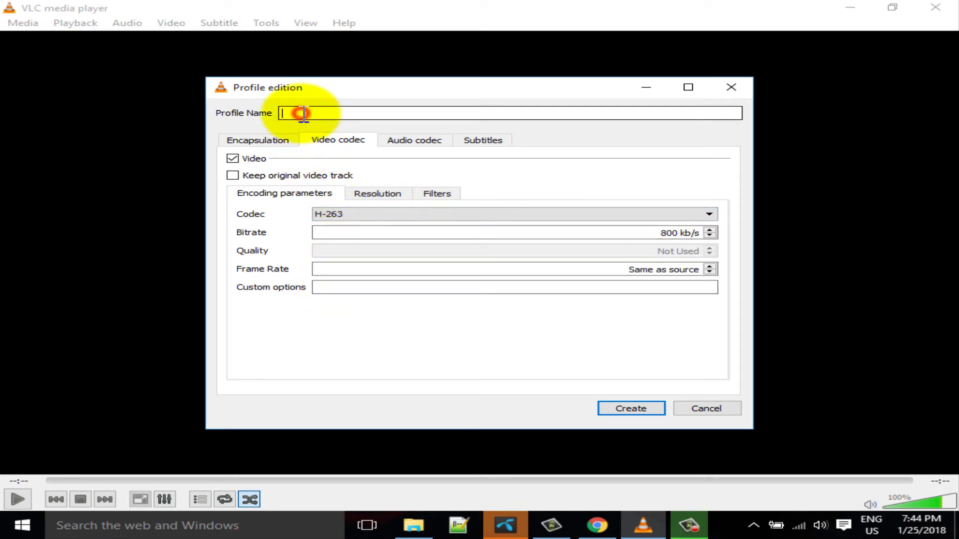
{"action": "type", "text": "test h"}
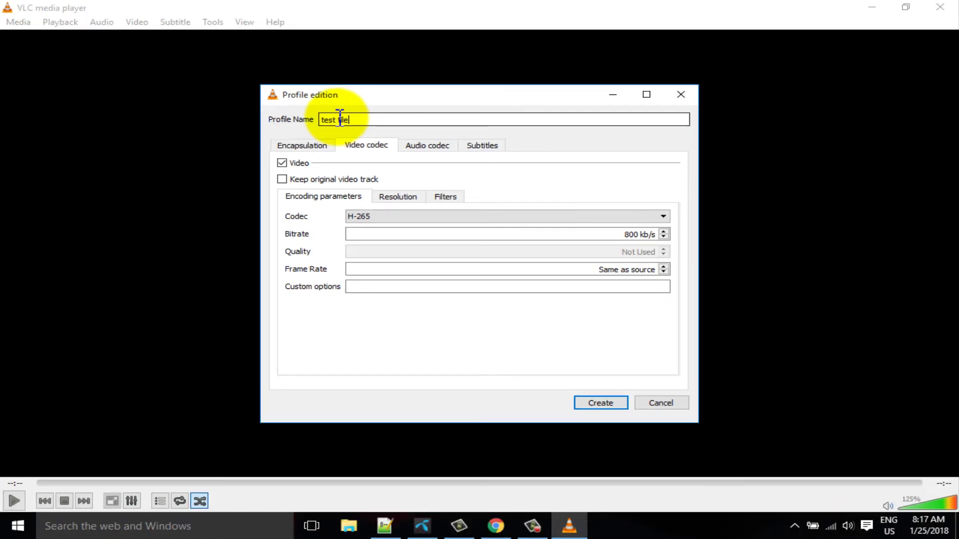
Save the profile, set the destination to Documents\test videos.mp4, and start recording
{"action": "left_click", "coordinate": [606, 404]}
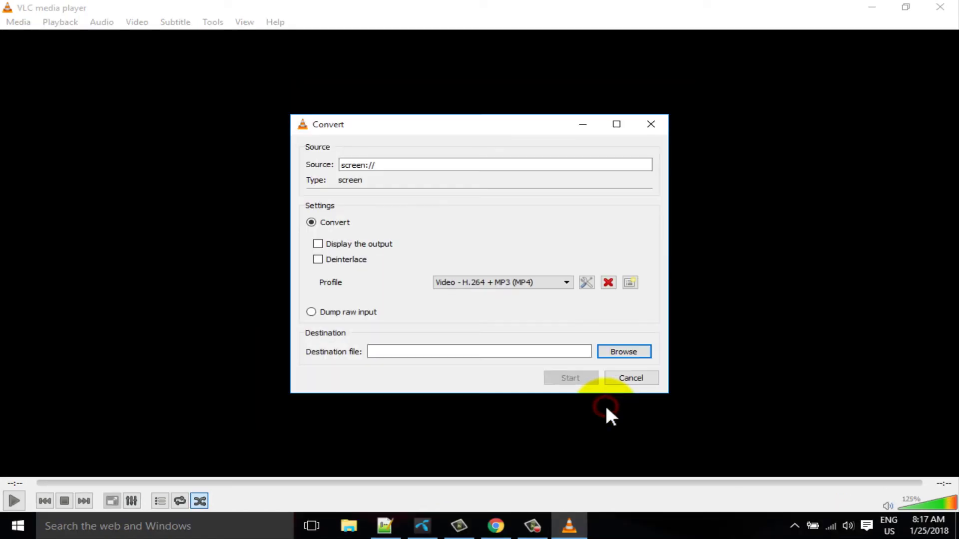
{"action": "left_click", "coordinate": [619, 350]}
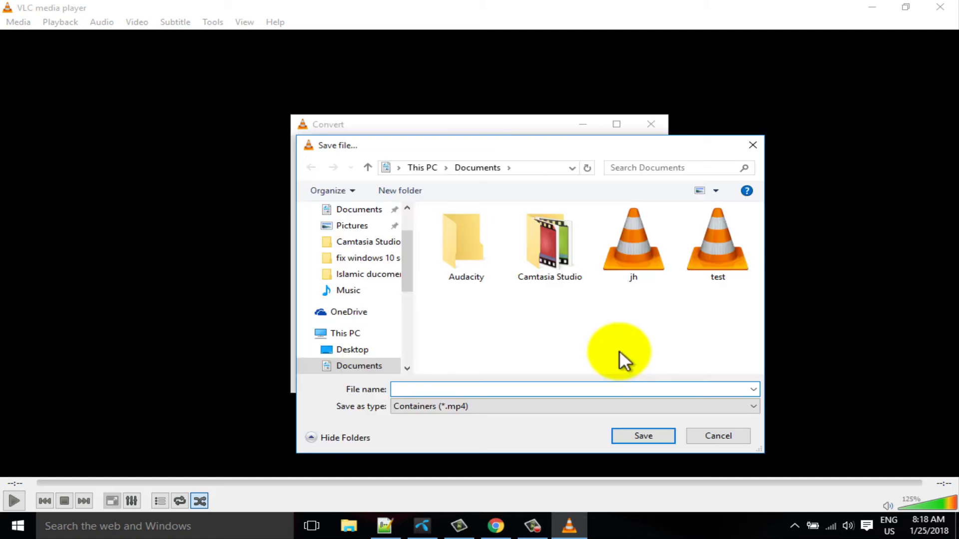
{"action": "left_click", "coordinate": [370, 368]}
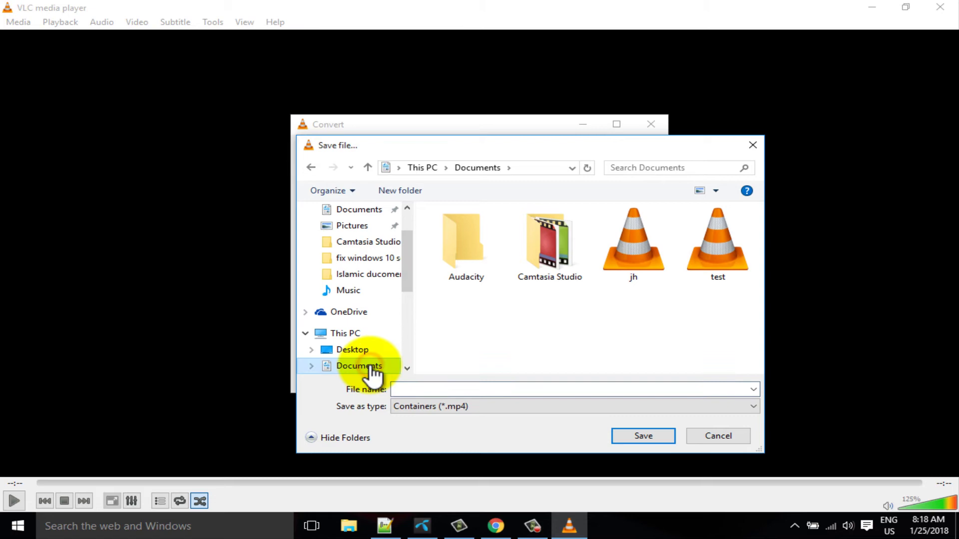
{"action": "left_click", "coordinate": [451, 389]}
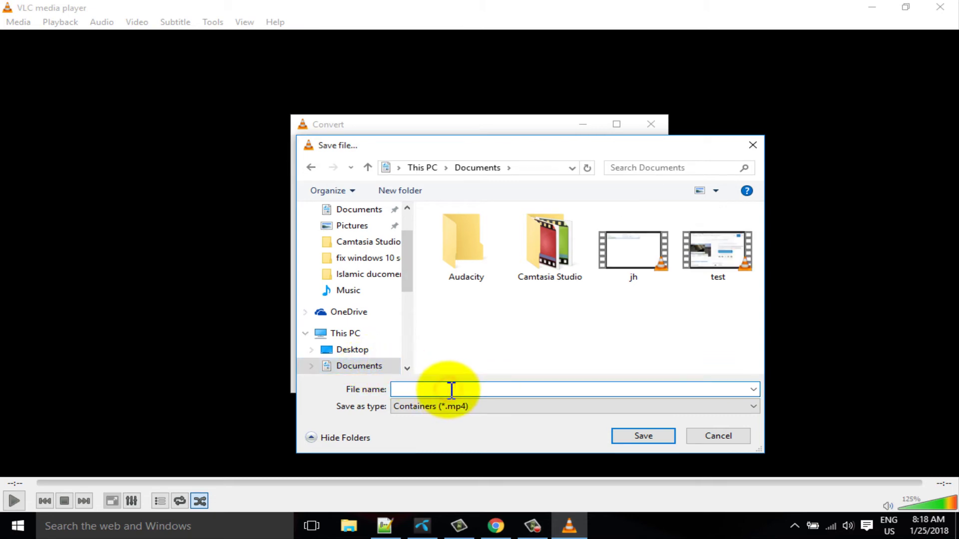
{"action": "type", "text": "tes"}
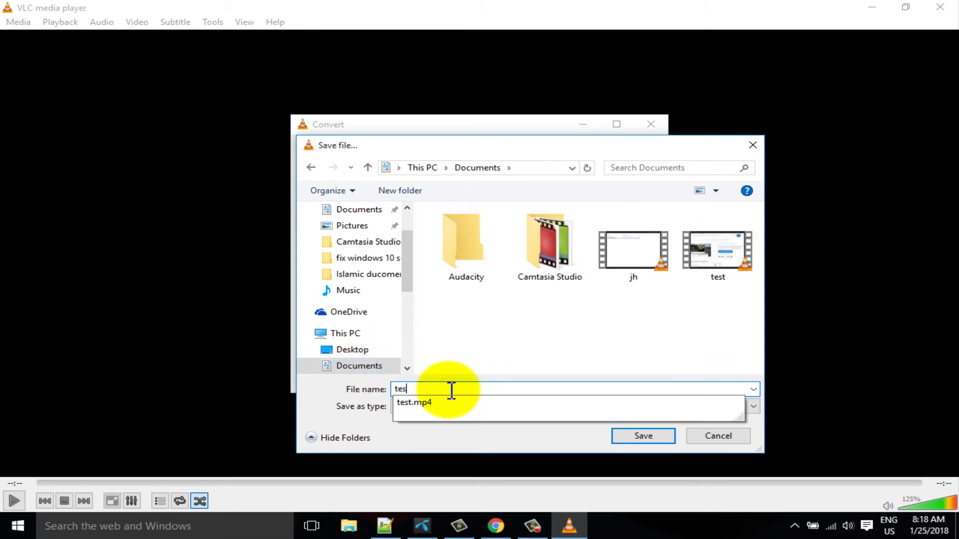
{"action": "type", "text": "t videos"}
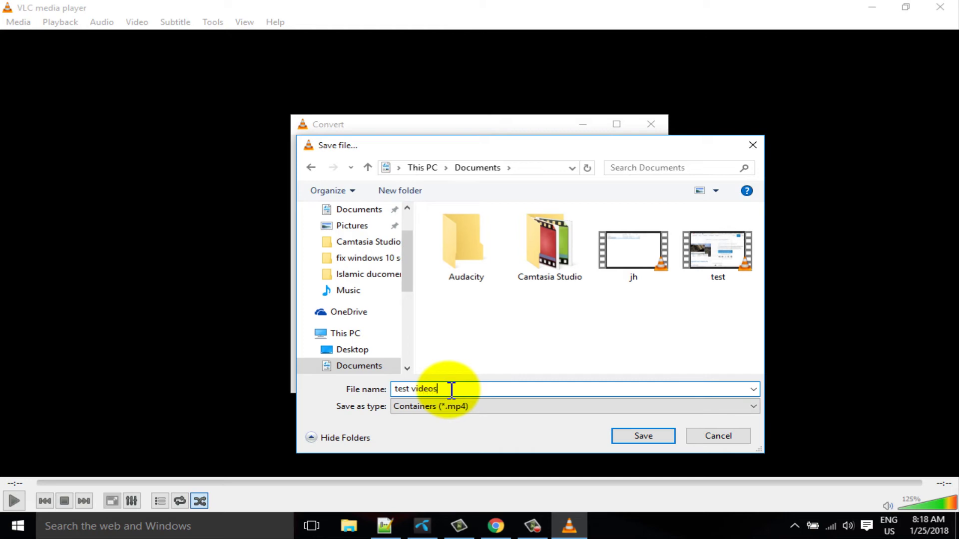
{"action": "left_click", "coordinate": [645, 436]}
{"action": "left_click", "coordinate": [571, 378]}
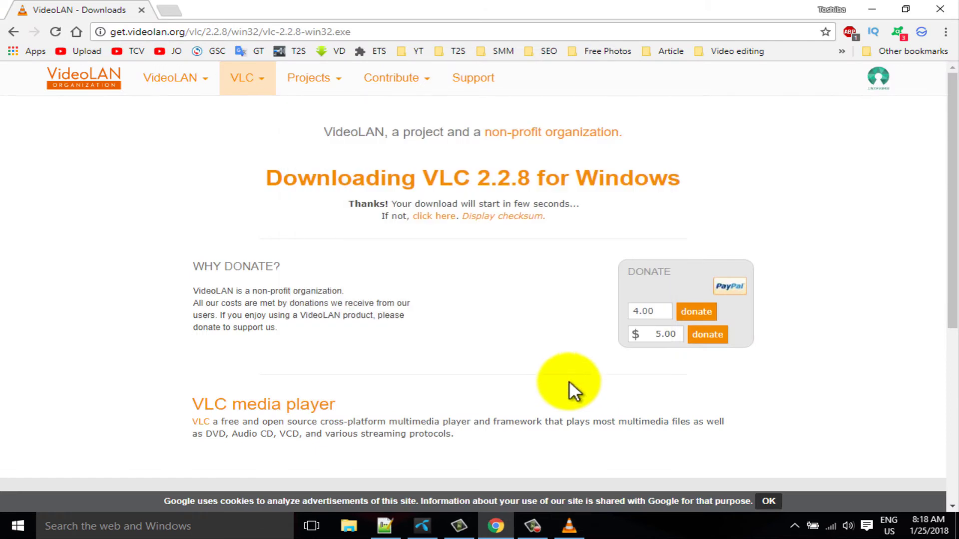
While recording, open the TechVideos YouTube channel via the TCV bookmark, scroll its videos, then return to VLC
{"action": "left_click", "coordinate": [575, 529]}
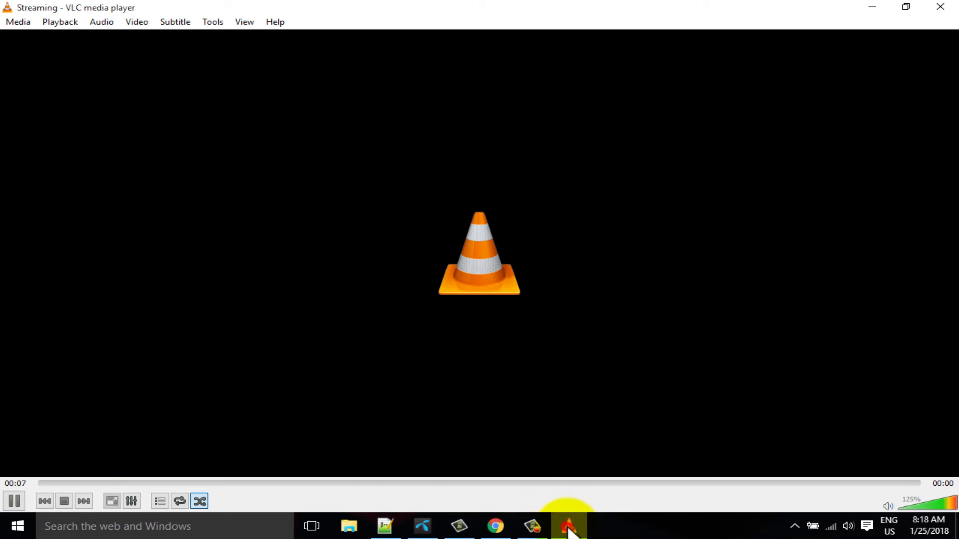
{"action": "left_click", "coordinate": [569, 526]}
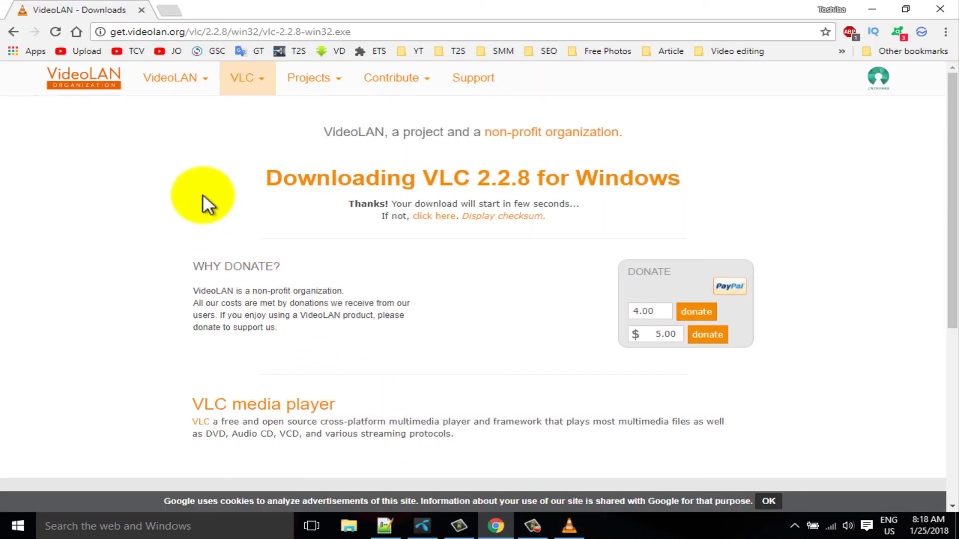
{"action": "left_click", "coordinate": [134, 53]}
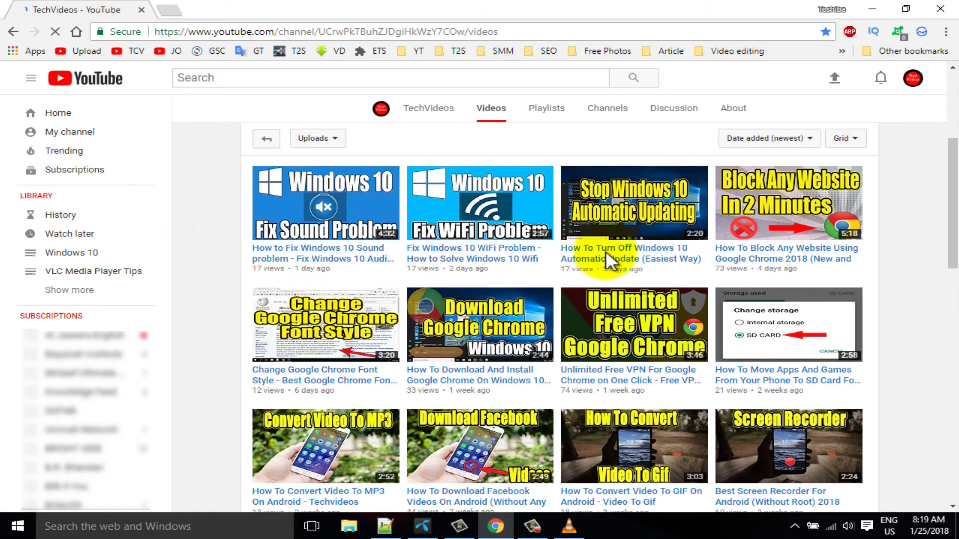
{"action": "scroll", "coordinate": [410, 407], "scroll_direction": "down", "scroll_amount": 1}
{"action": "scroll", "coordinate": [410, 407], "scroll_direction": "down", "scroll_amount": 10}
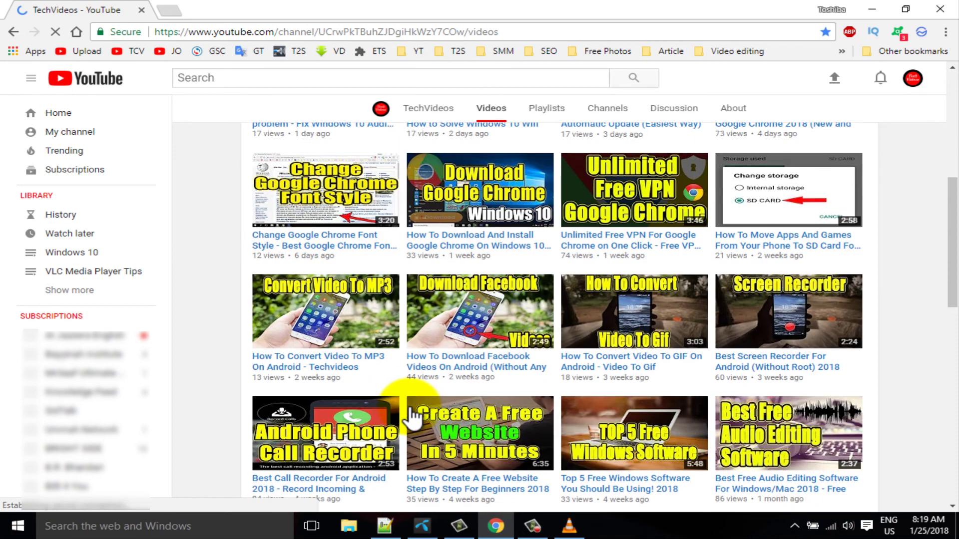
{"action": "left_click", "coordinate": [569, 533]}
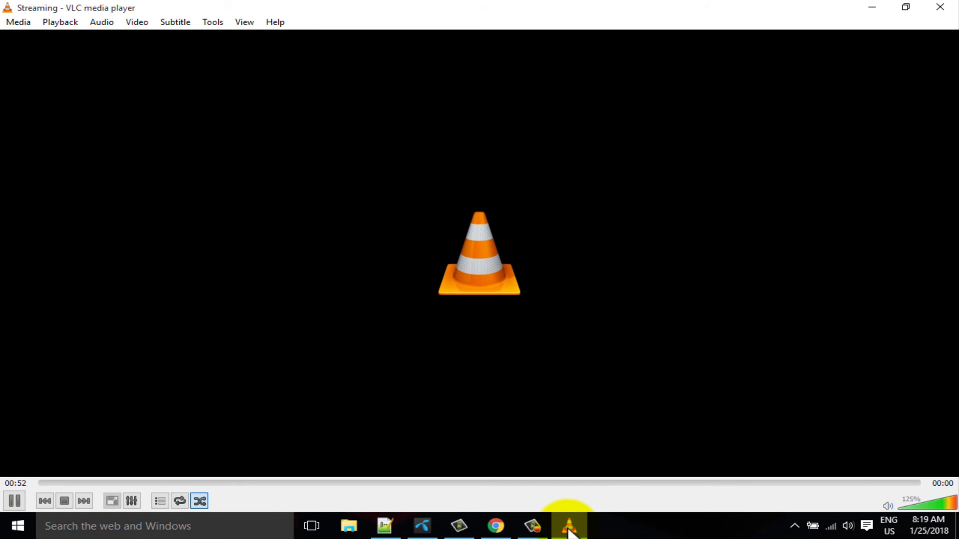
Quit VLC from the Media menu to stop the recording
{"action": "left_click", "coordinate": [13, 22]}
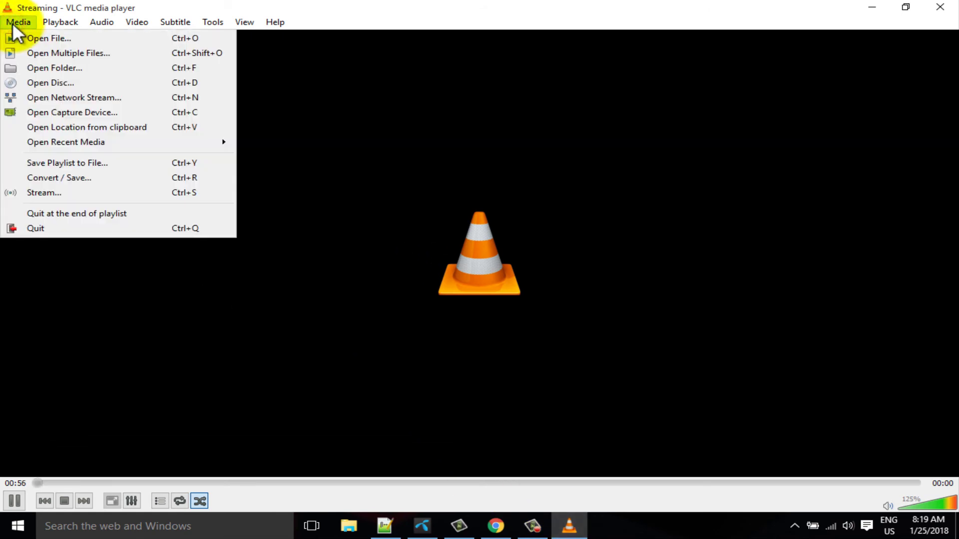
{"action": "left_click", "coordinate": [31, 226]}
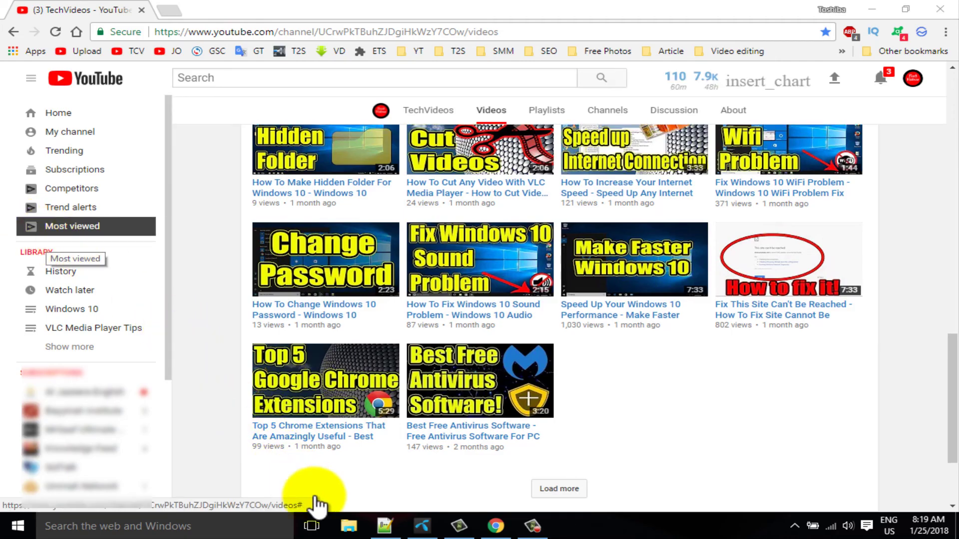
Open Documents in File Explorer and right-click the test videos recording
{"action": "left_click", "coordinate": [357, 532]}
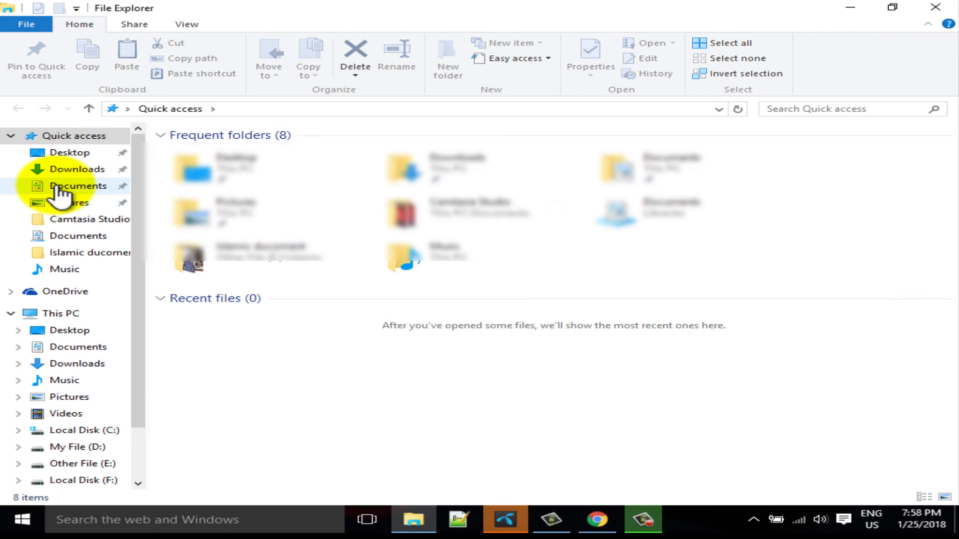
{"action": "left_click", "coordinate": [57, 187]}
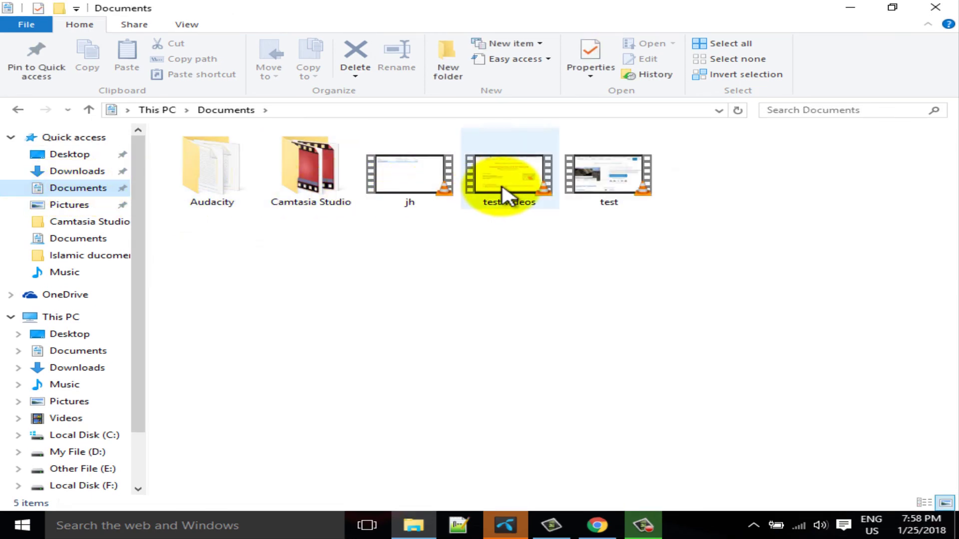
{"action": "left_click", "coordinate": [502, 189]}
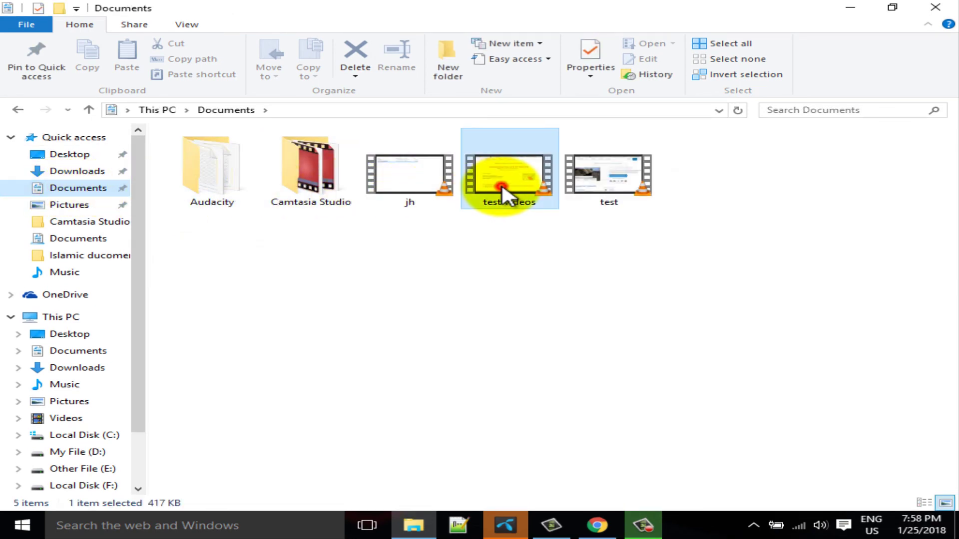
{"action": "right_click", "coordinate": [502, 189]}
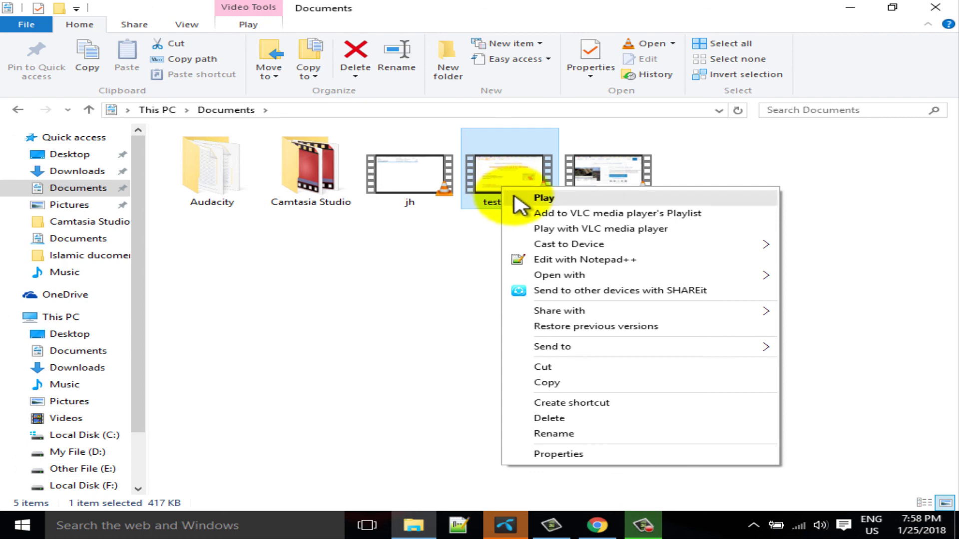
Play test videos.mp4 in VLC and drag the seek bar forward through the recording
{"action": "left_click", "coordinate": [513, 197]}
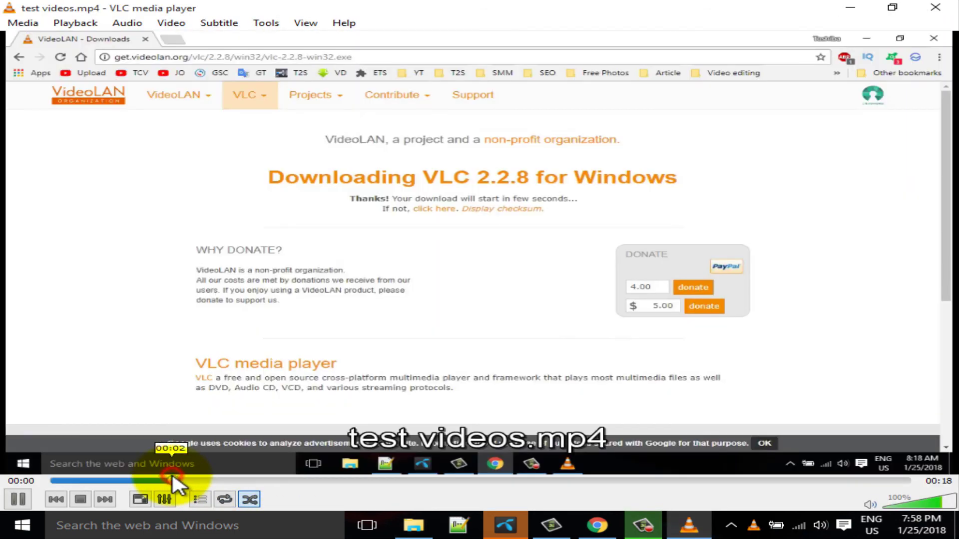
{"action": "mouse_move", "coordinate": [173, 480]}
{"action": "left_mouse_down"}
{"action": "mouse_move", "coordinate": [381, 493]}
{"action": "mouse_move", "coordinate": [783, 487]}
{"action": "left_mouse_up"}
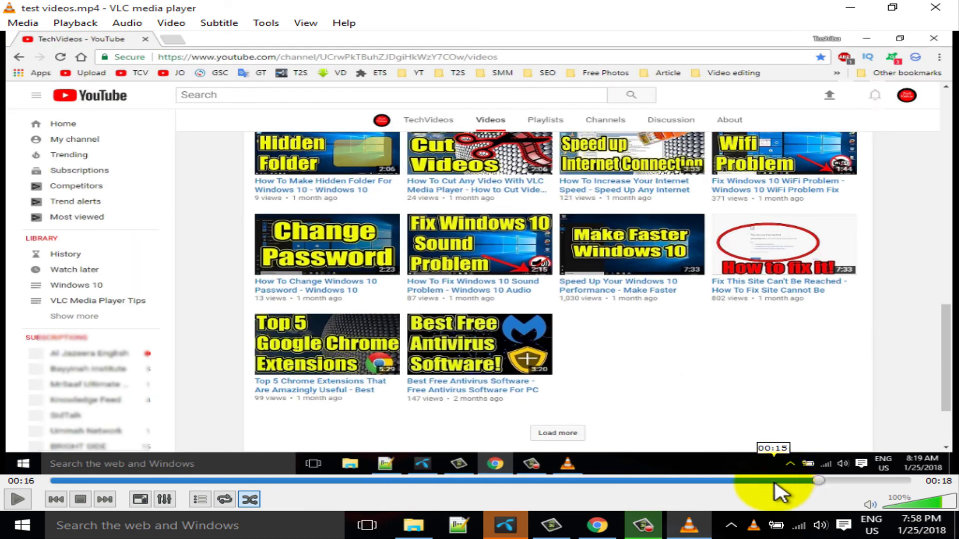